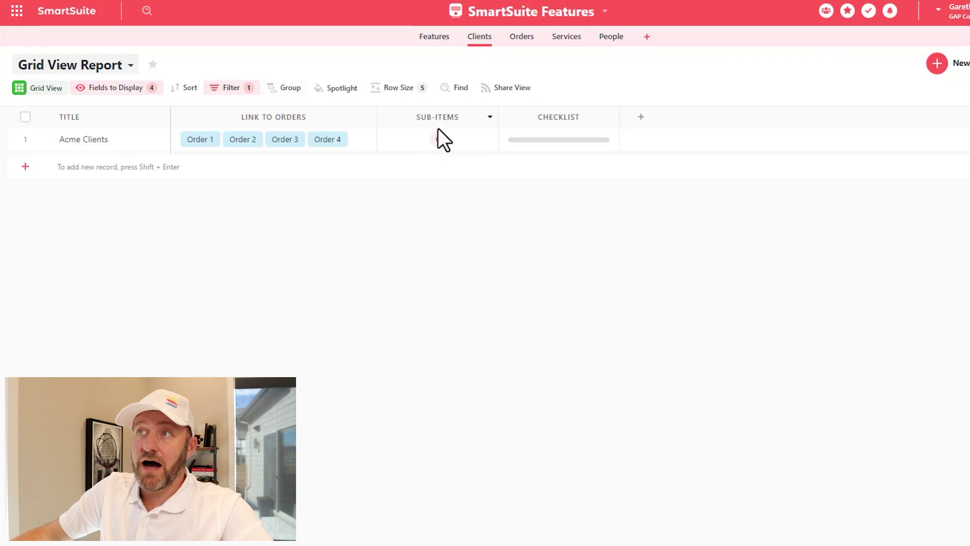
Step: Move Date and First Created above Name in the Sub-Items fields to display
{"action": "left_click", "coordinate": [489, 118]}
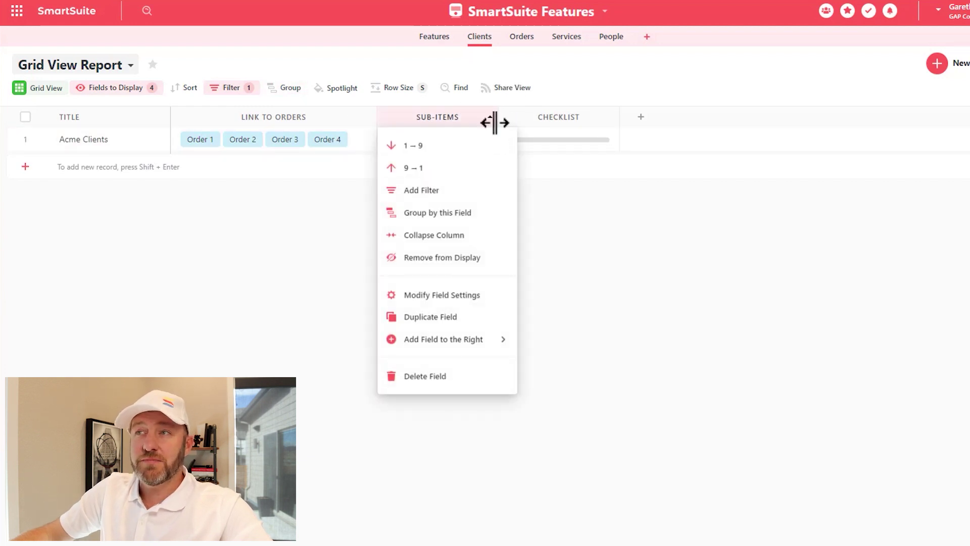
{"action": "left_click", "coordinate": [473, 299]}
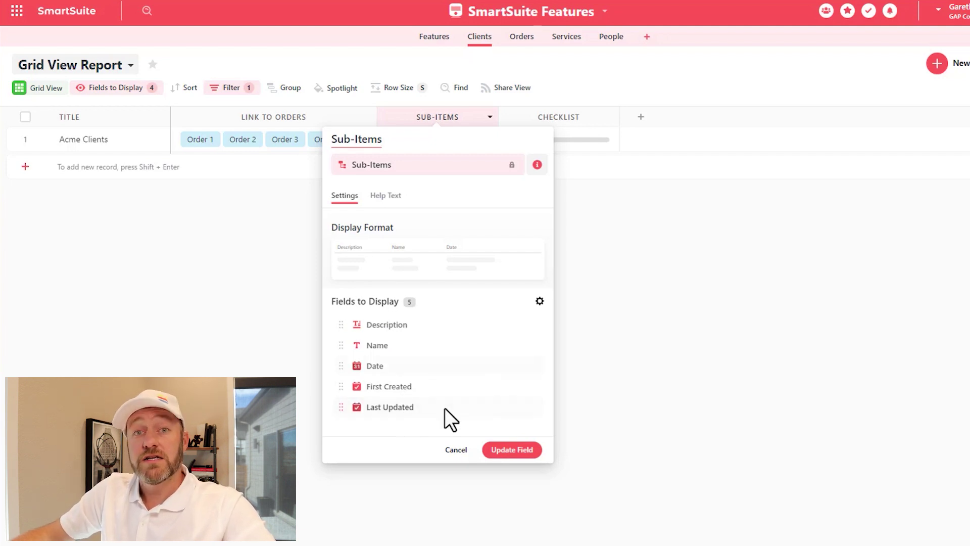
{"action": "left_click_drag", "start_coordinate": [340, 364], "coordinate": [341, 345]}
{"action": "left_click_drag", "start_coordinate": [341, 386], "coordinate": [340, 365]}
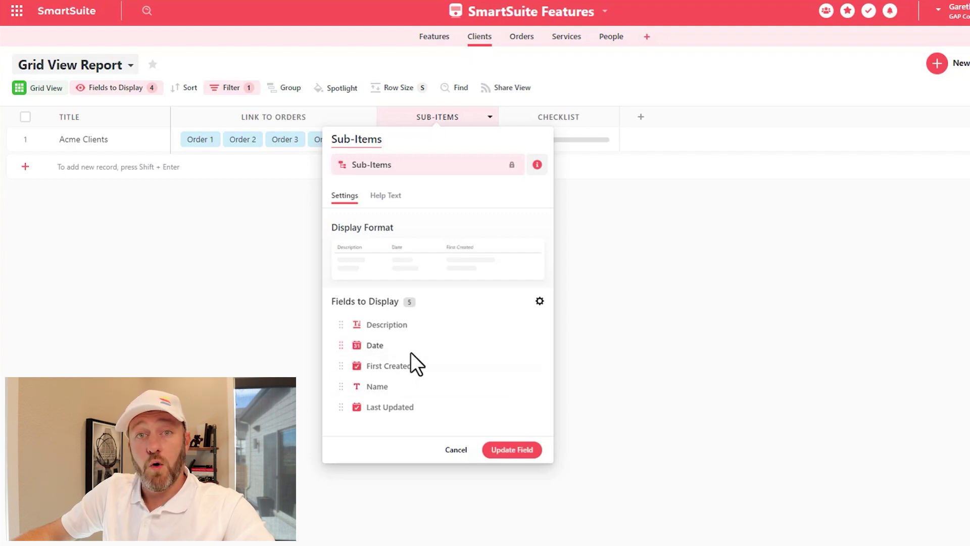
{"action": "left_click", "coordinate": [539, 301]}
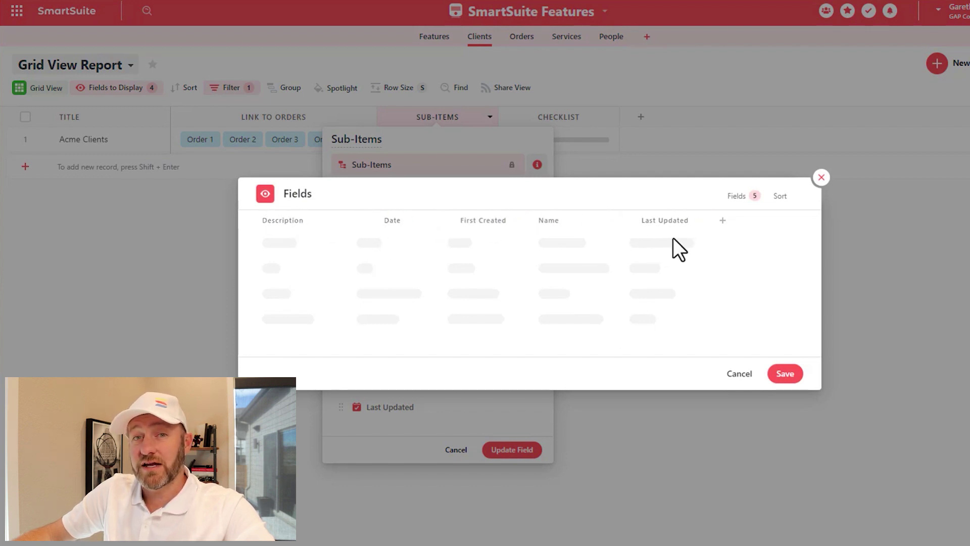
Step: Delete the Description field from the sub-item fields
{"action": "left_click", "coordinate": [519, 222]}
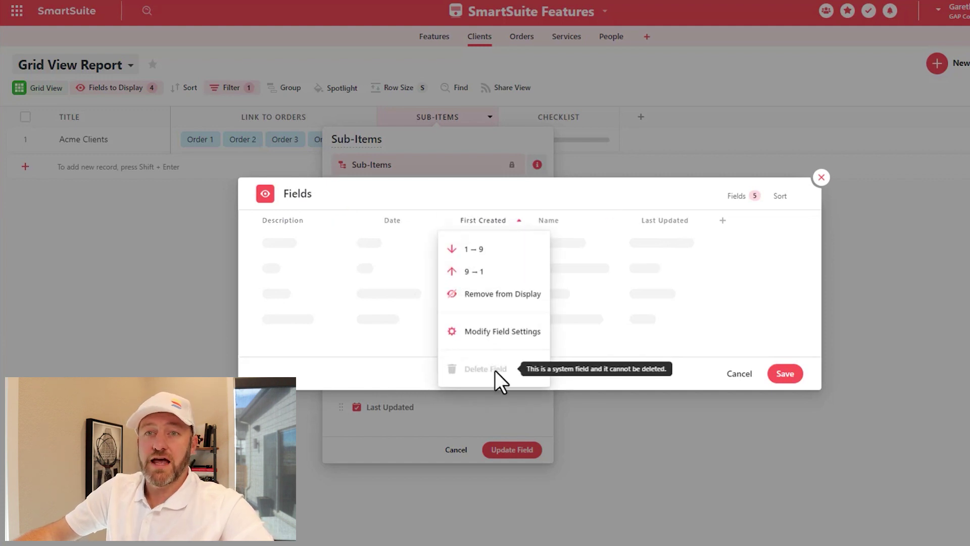
{"action": "left_click", "coordinate": [702, 221]}
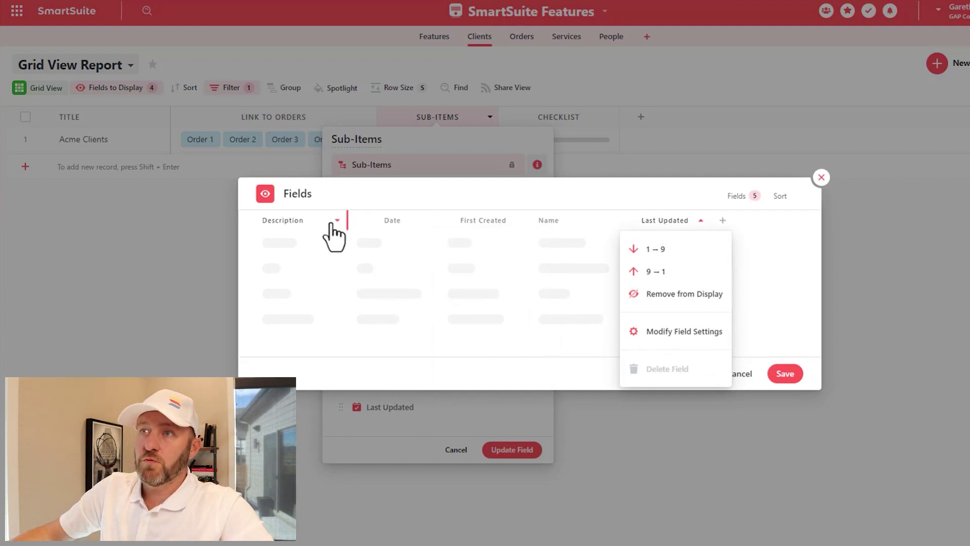
{"action": "left_click", "coordinate": [331, 224]}
{"action": "left_click", "coordinate": [315, 378]}
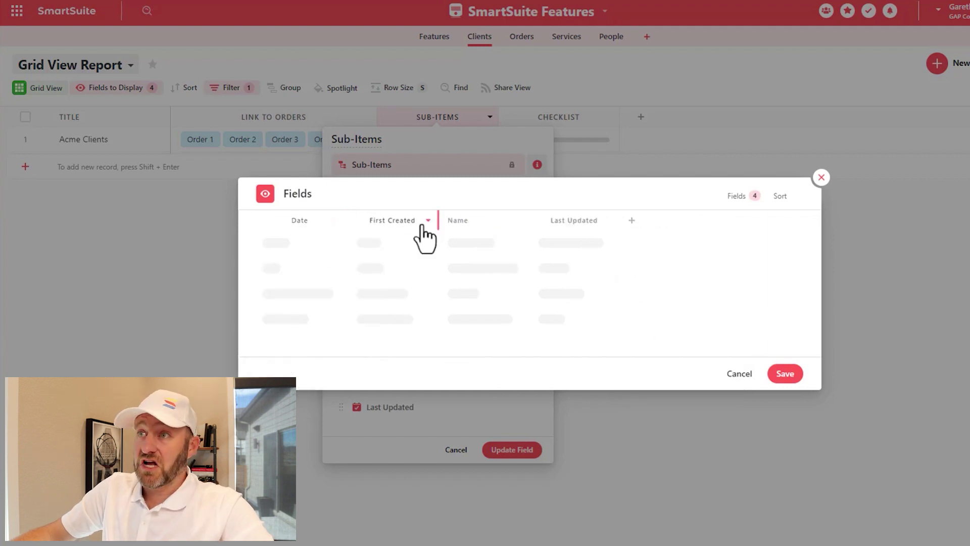
Step: Leave the Date field settings unchanged and save the four remaining sub-item fields
{"action": "left_click", "coordinate": [336, 221]}
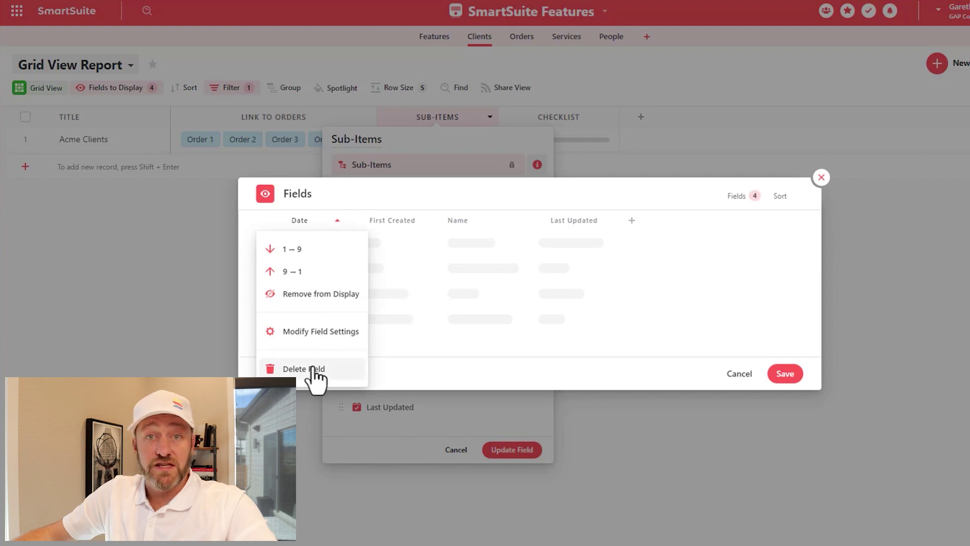
{"action": "left_click", "coordinate": [315, 332]}
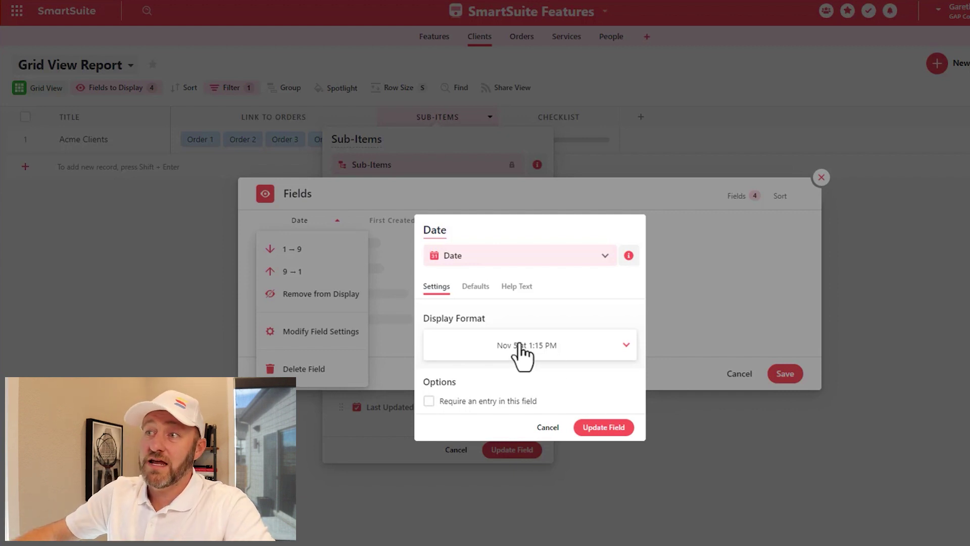
{"action": "left_click", "coordinate": [550, 428]}
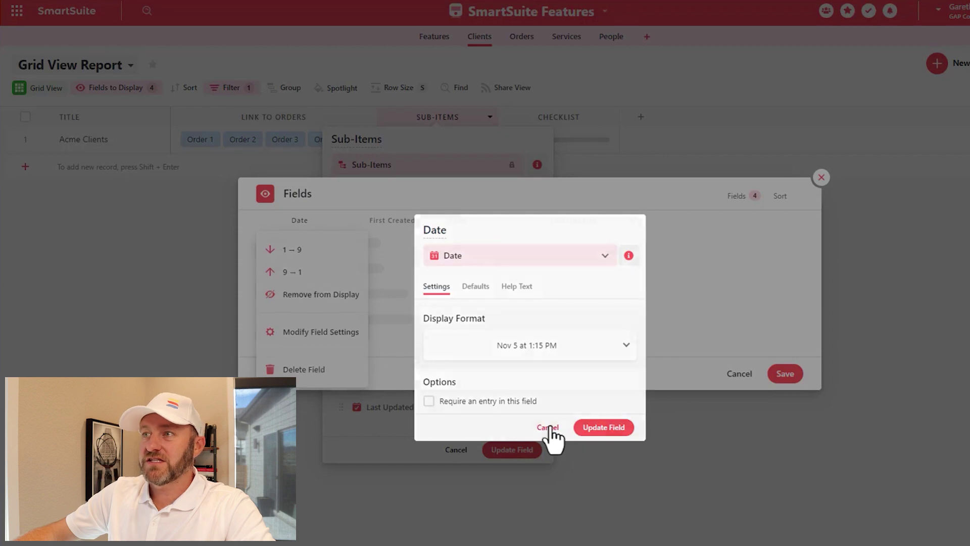
{"action": "left_click", "coordinate": [770, 379]}
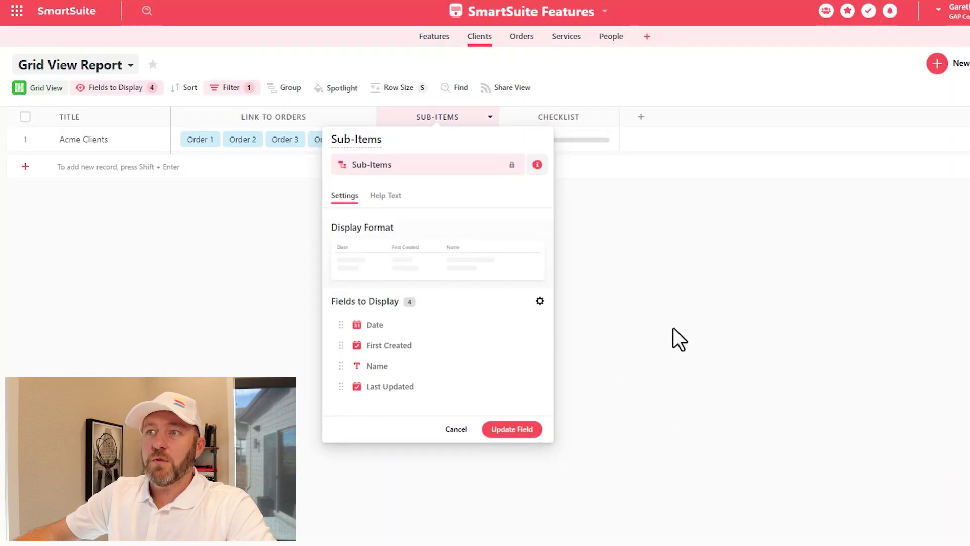
{"action": "left_click", "coordinate": [673, 328]}
Step: Keep the Sub-Items field changes and add 'Sub Item 1' dated Nov 16 to Acme Clients
{"action": "left_click", "coordinate": [571, 327]}
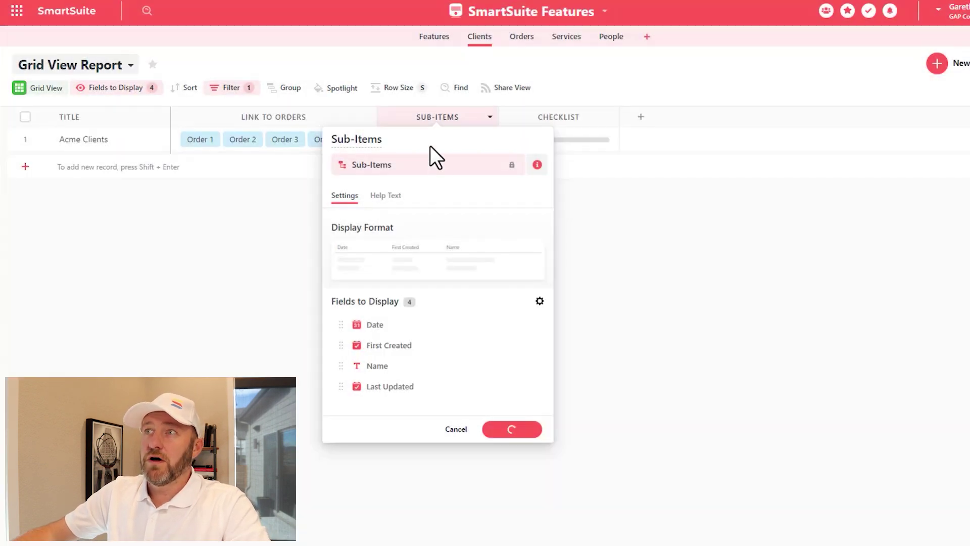
{"action": "left_click", "coordinate": [443, 154]}
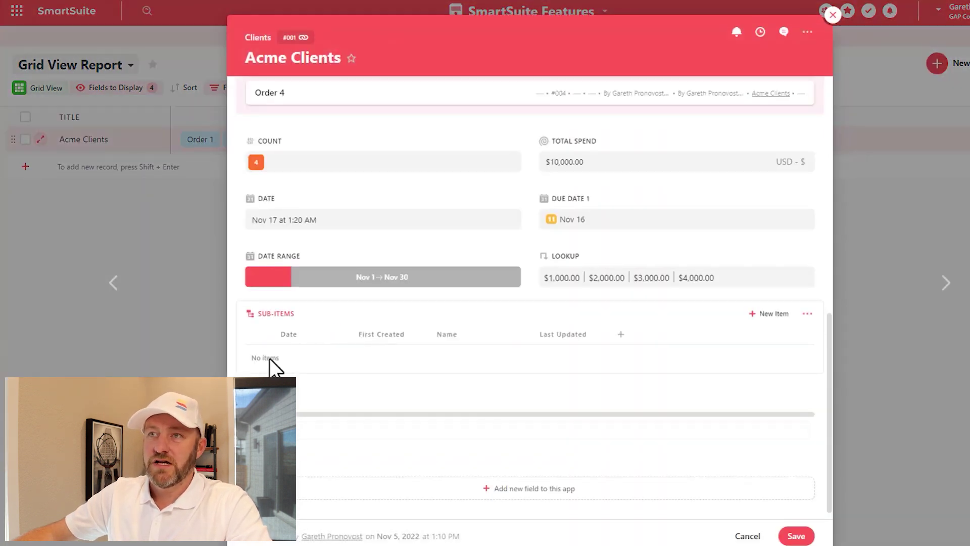
{"action": "left_click", "coordinate": [765, 314]}
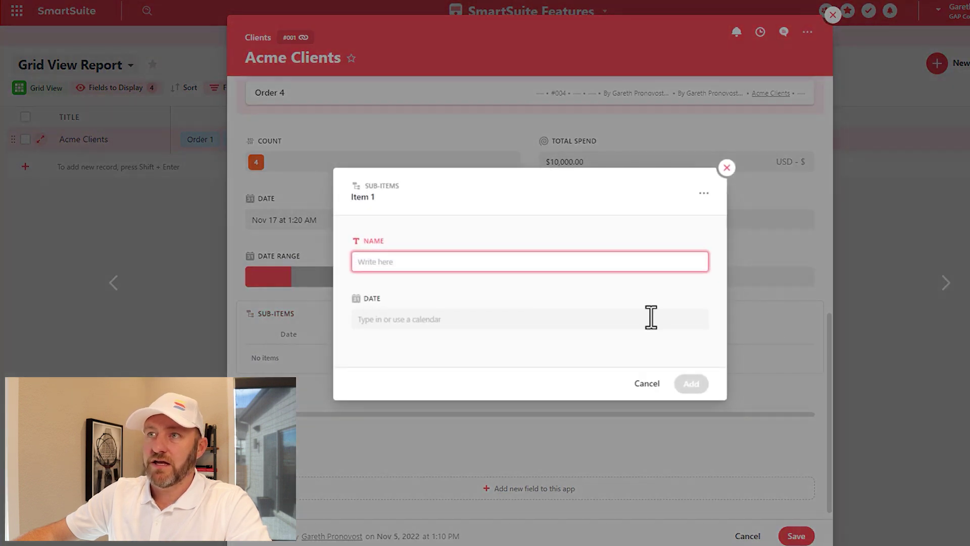
{"action": "left_click", "coordinate": [395, 319]}
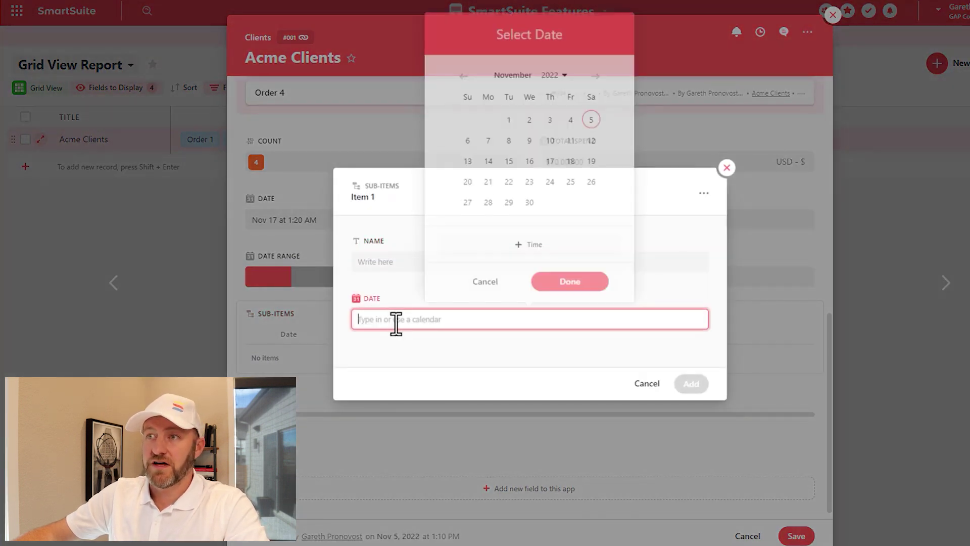
{"action": "left_click", "coordinate": [529, 159]}
{"action": "left_click", "coordinate": [396, 261]}
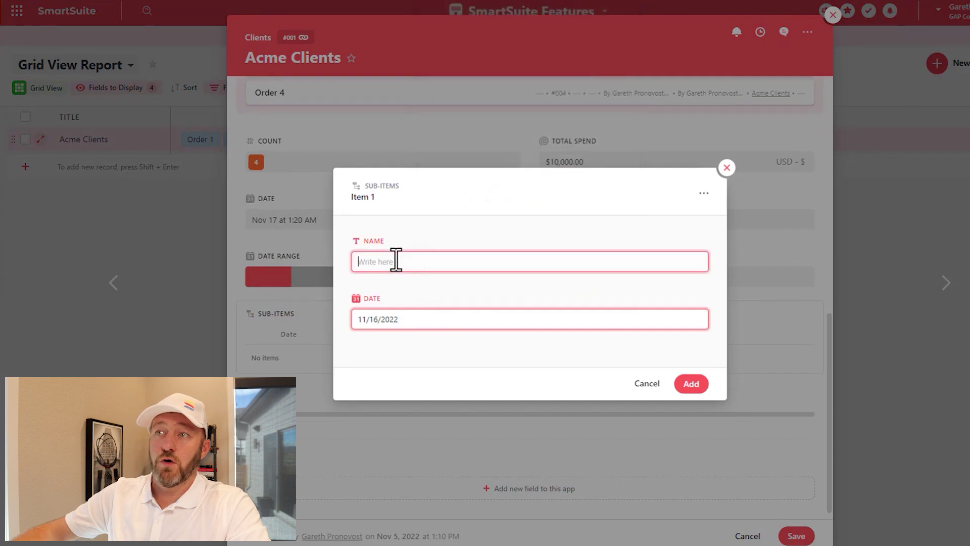
{"action": "type", "text": "Sub Item 1"}
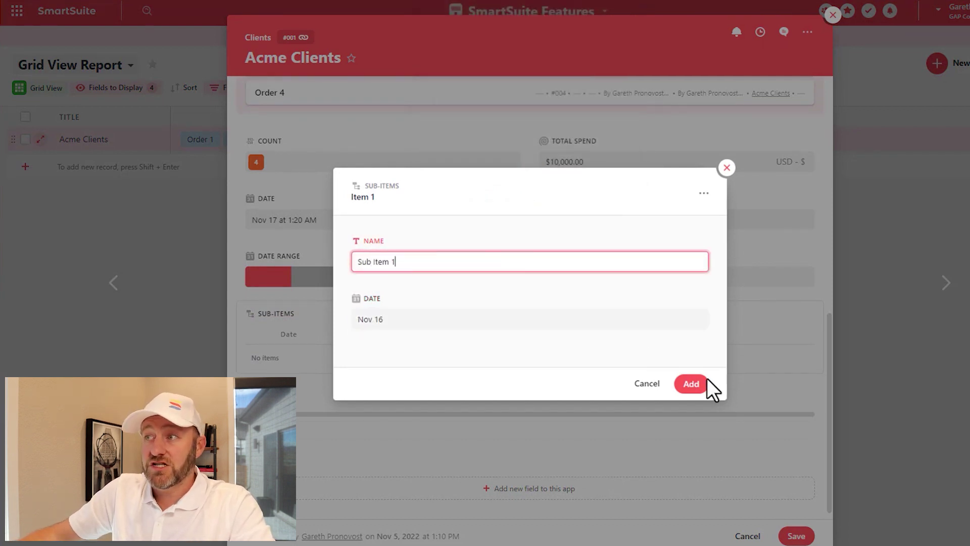
{"action": "left_click", "coordinate": [689, 384]}
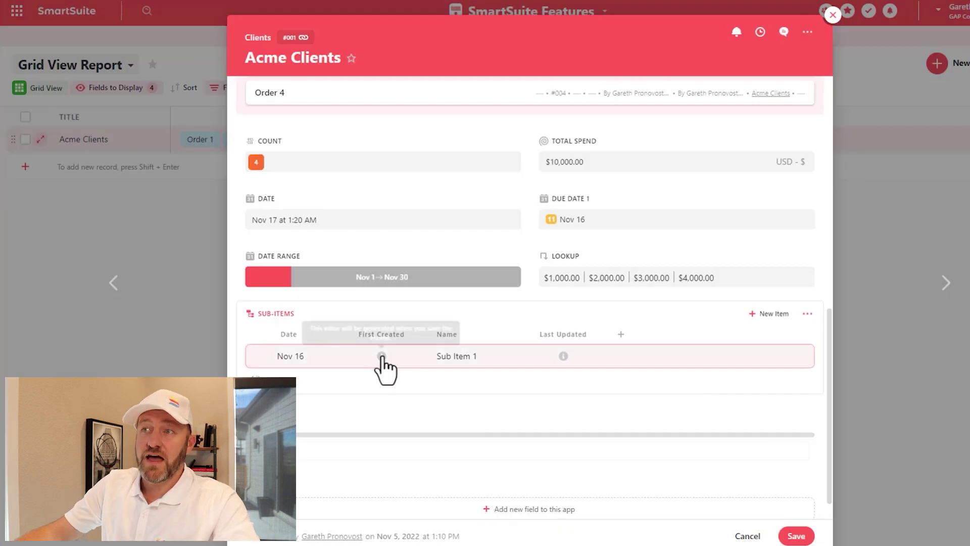
Step: Save the Acme Clients record and reopen its sub-items
{"action": "left_click", "coordinate": [838, 368]}
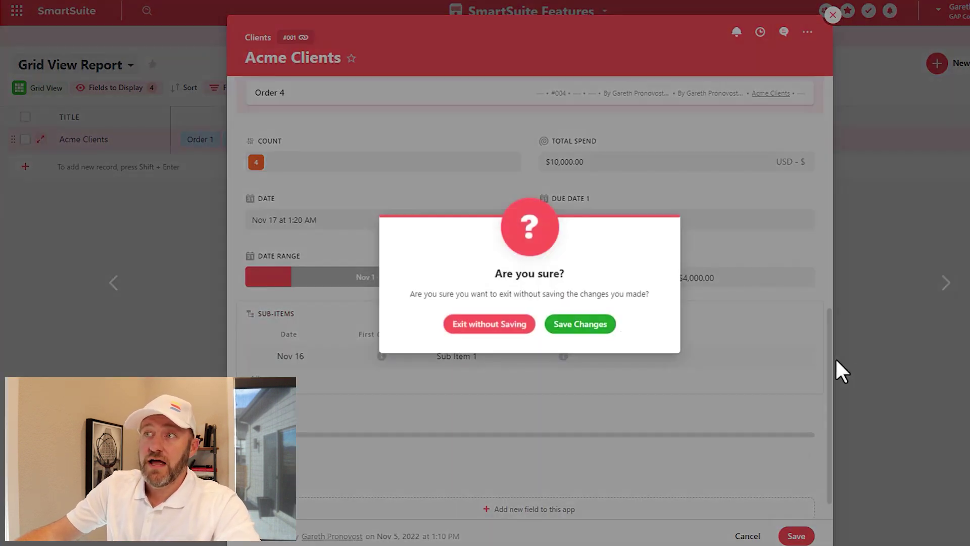
{"action": "left_click", "coordinate": [569, 325]}
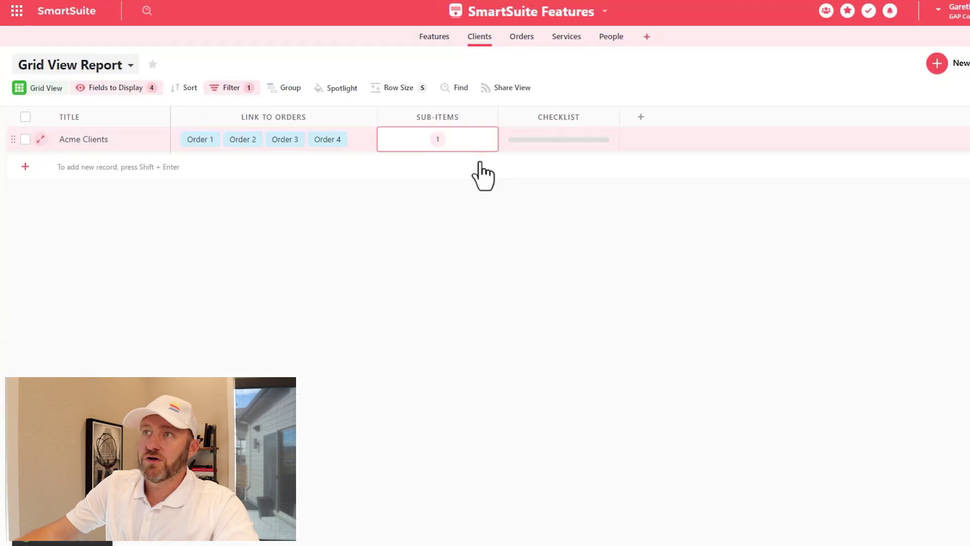
{"action": "left_click", "coordinate": [438, 140]}
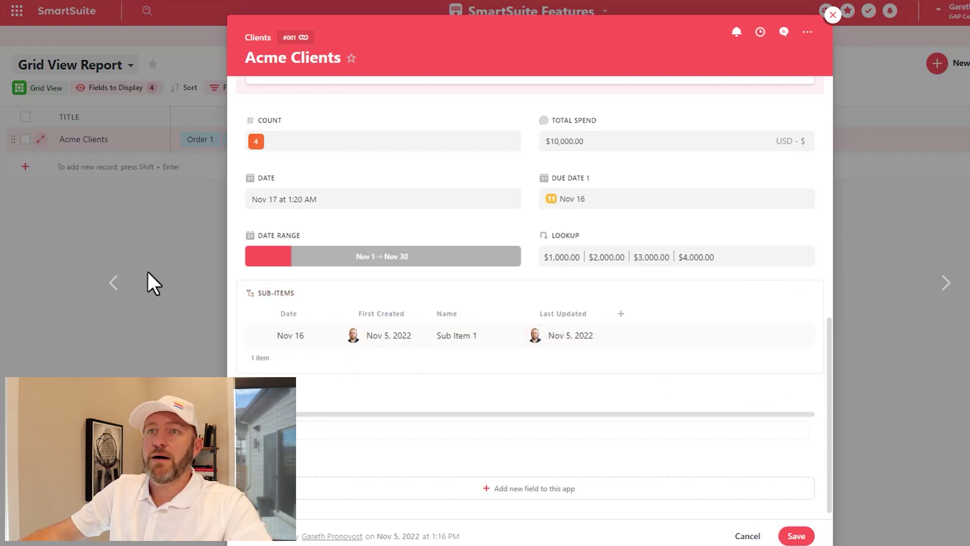
Step: Add 'Sub Item 2' dated Nov 30 to Acme Clients and save the record
{"action": "left_click", "coordinate": [153, 240]}
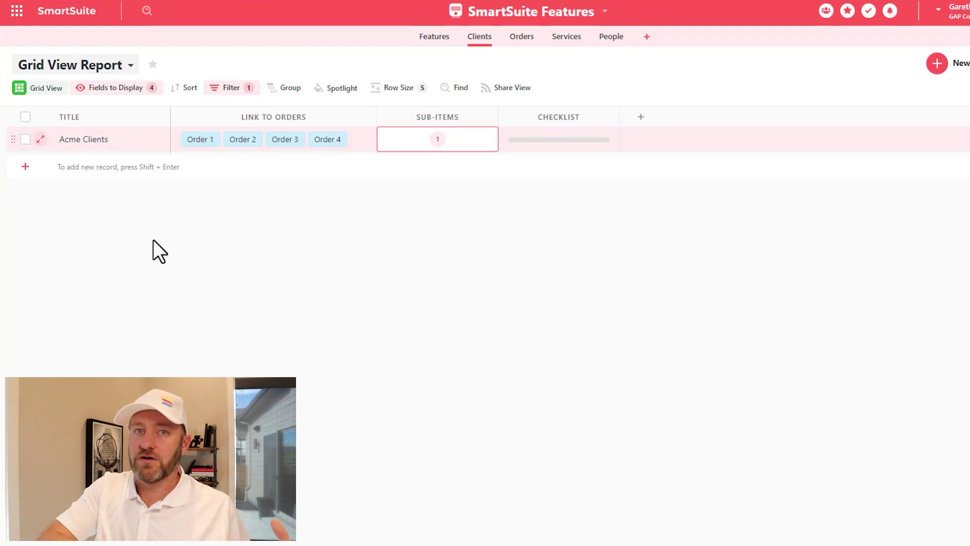
{"action": "left_click", "coordinate": [438, 139]}
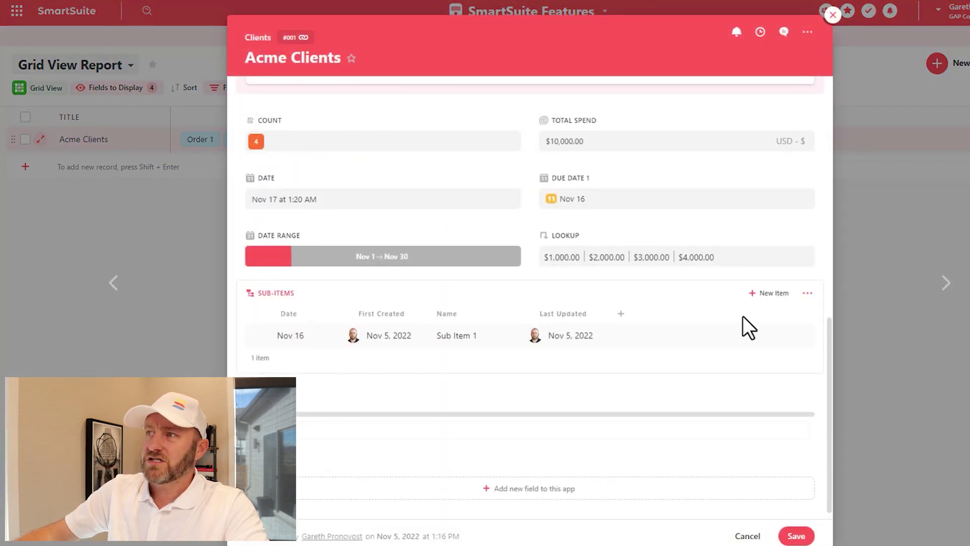
{"action": "left_click", "coordinate": [771, 294]}
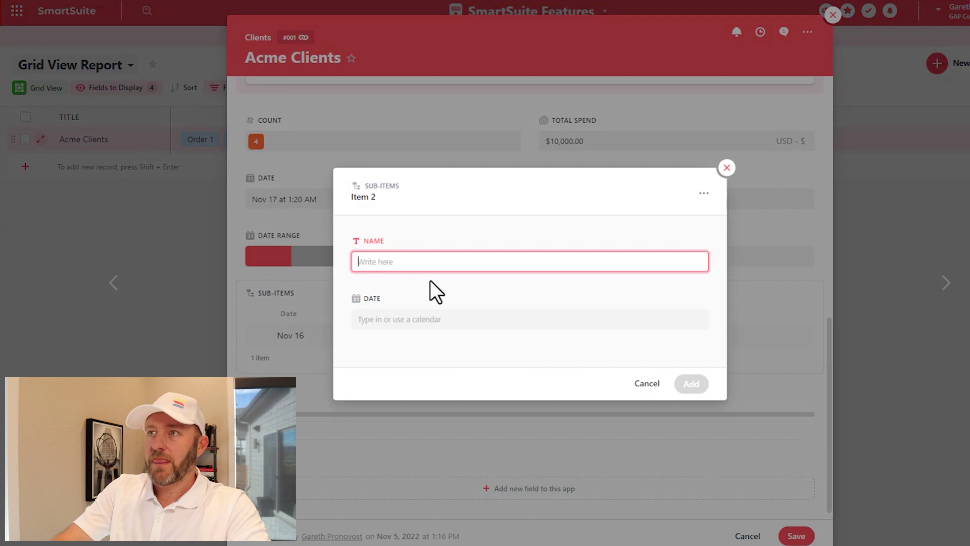
{"action": "type", "text": "Sub Item 2"}
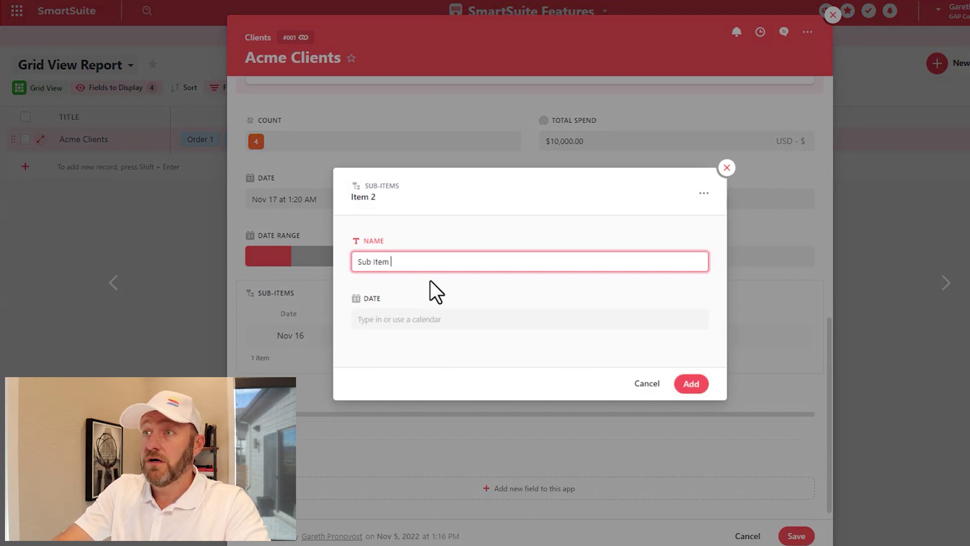
{"action": "left_click", "coordinate": [457, 319]}
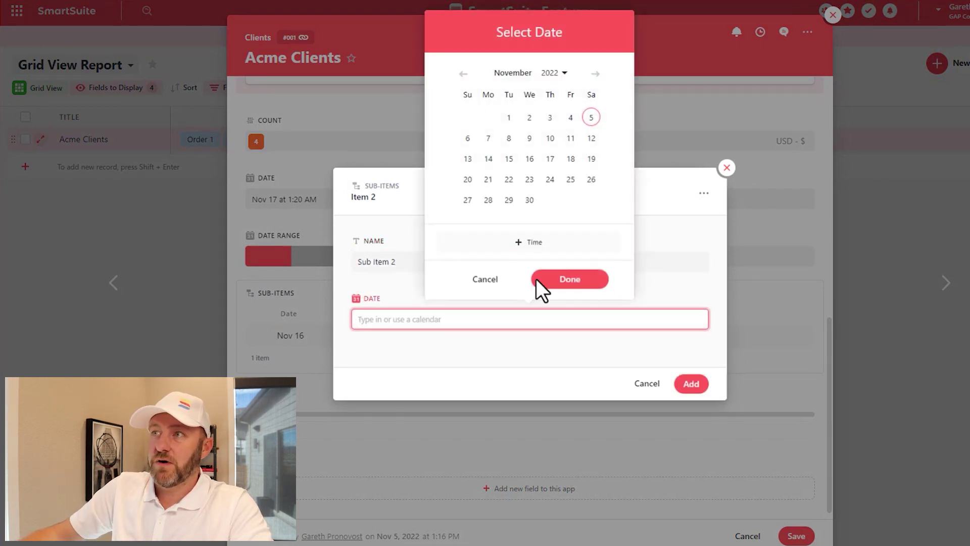
{"action": "left_click", "coordinate": [528, 199]}
{"action": "left_click", "coordinate": [555, 280]}
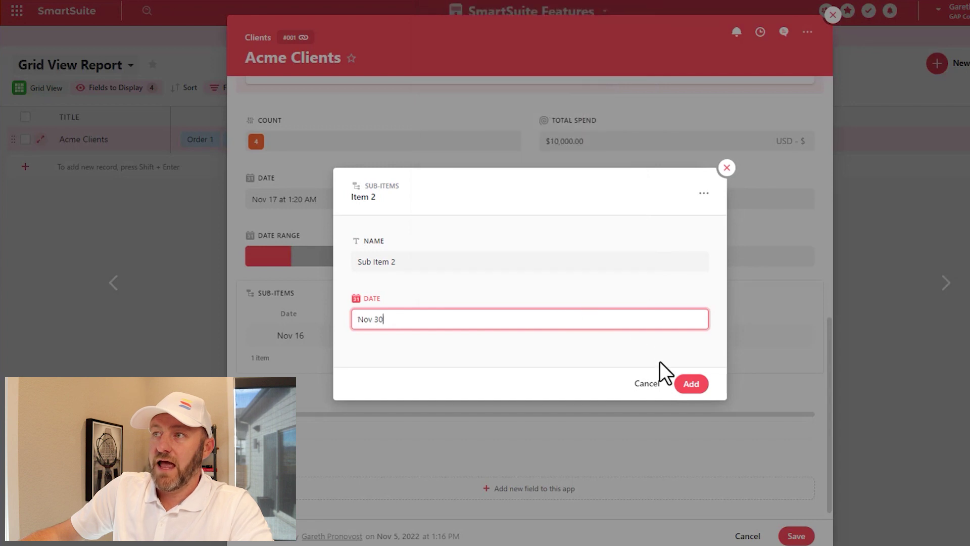
{"action": "left_click", "coordinate": [692, 384]}
{"action": "left_click", "coordinate": [798, 537]}
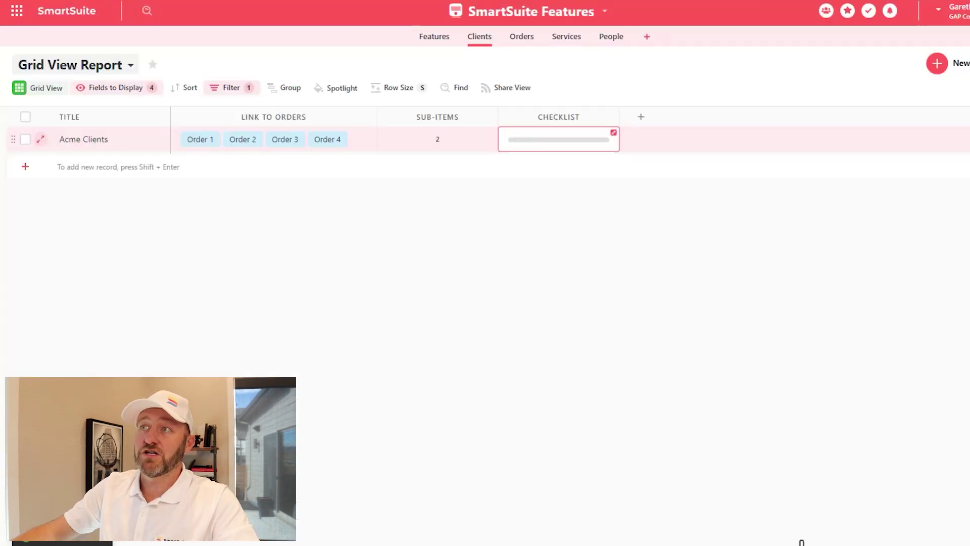
{"action": "left_click", "coordinate": [606, 287]}
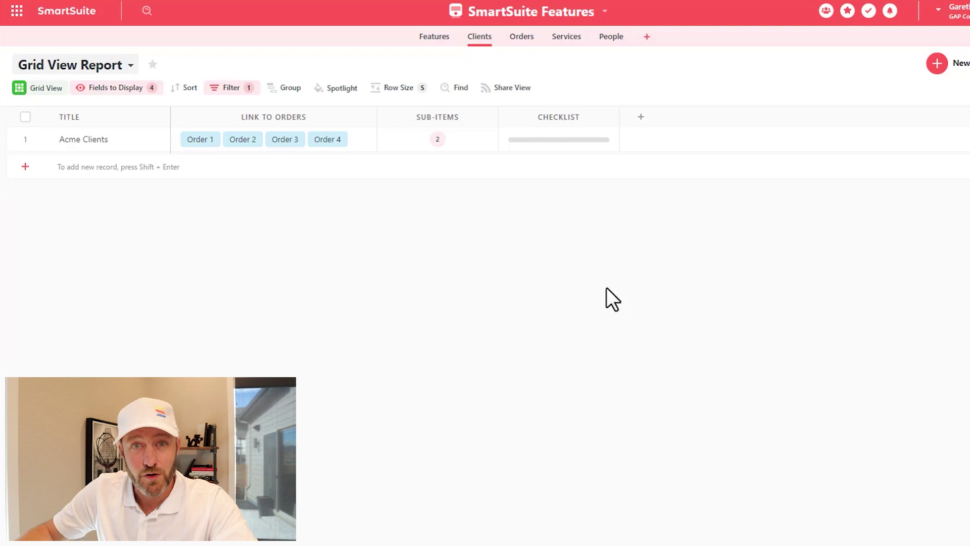
Step: Change the Checklist field's colour to red and update the field
{"action": "left_click", "coordinate": [610, 118]}
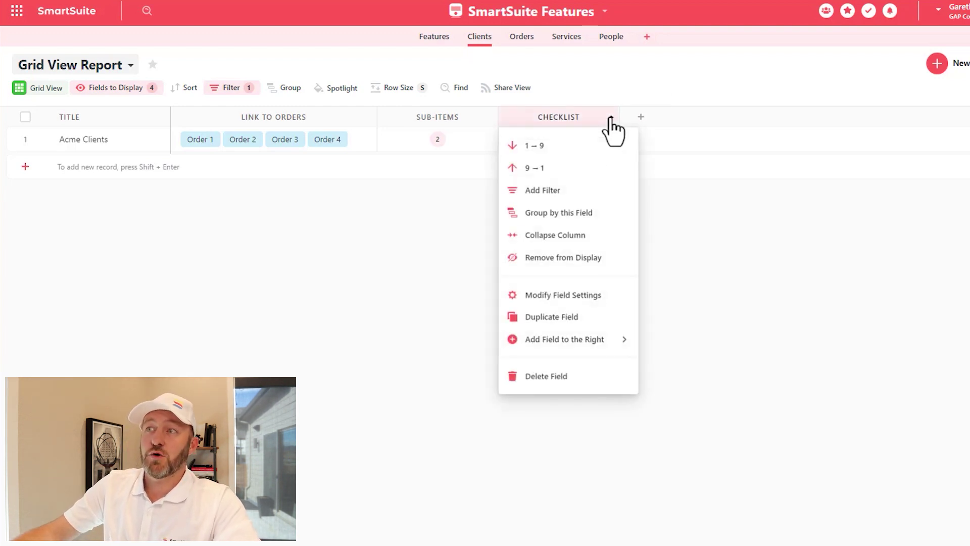
{"action": "left_click", "coordinate": [587, 298]}
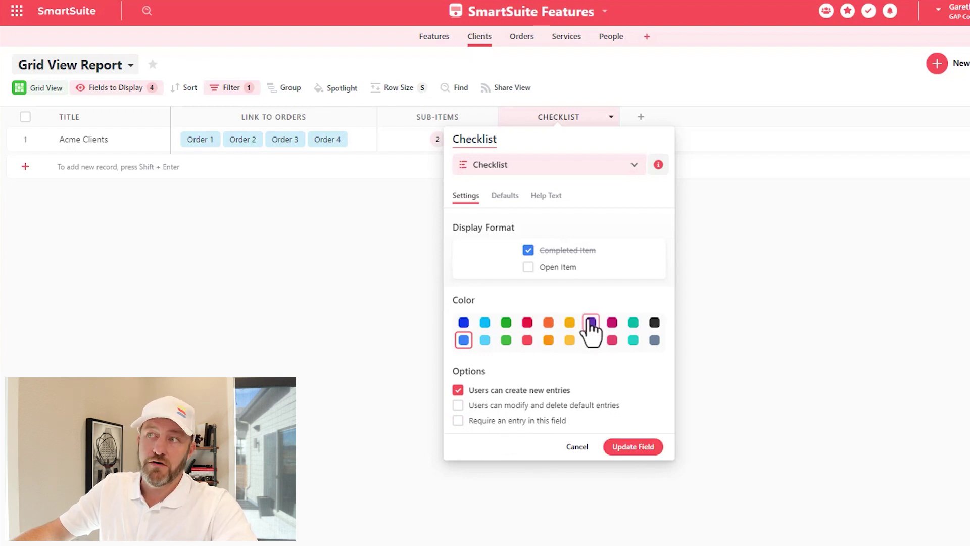
{"action": "left_click", "coordinate": [527, 321]}
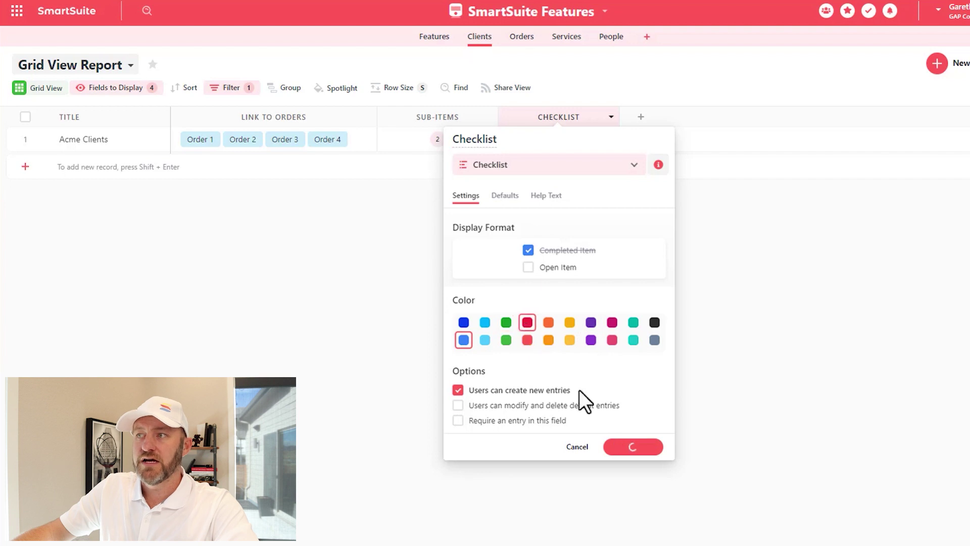
{"action": "left_click", "coordinate": [635, 446]}
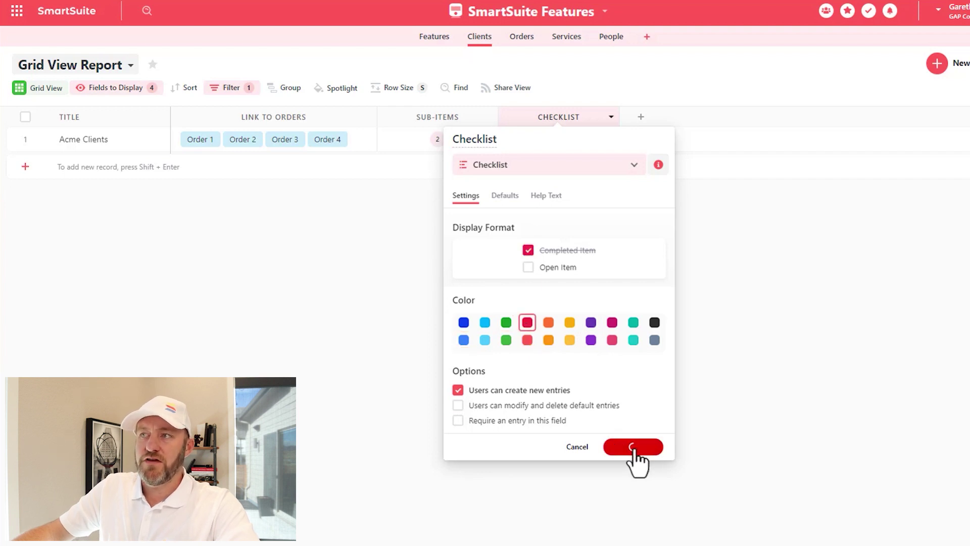
Step: Add checklist 'Item 1' to Acme Clients, assigned to a team member, due Nov 5
{"action": "left_click", "coordinate": [563, 141]}
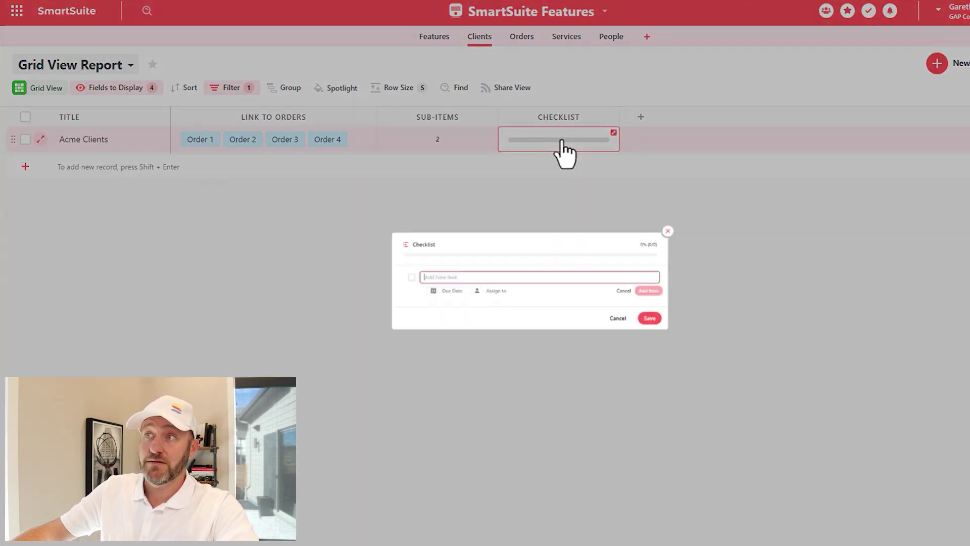
{"action": "type", "text": "Item 1"}
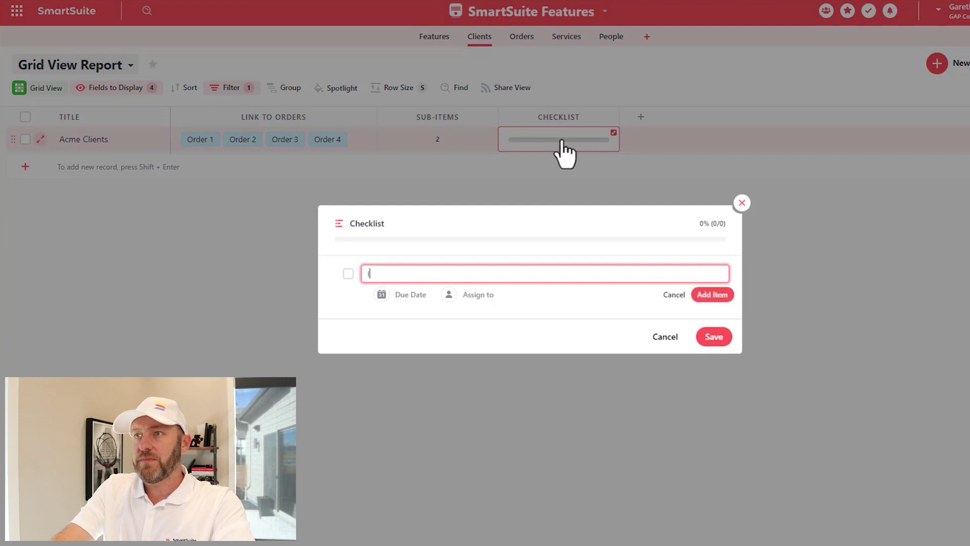
{"action": "left_click", "coordinate": [450, 295]}
{"action": "type", "text": "ga"}
{"action": "left_click", "coordinate": [447, 372]}
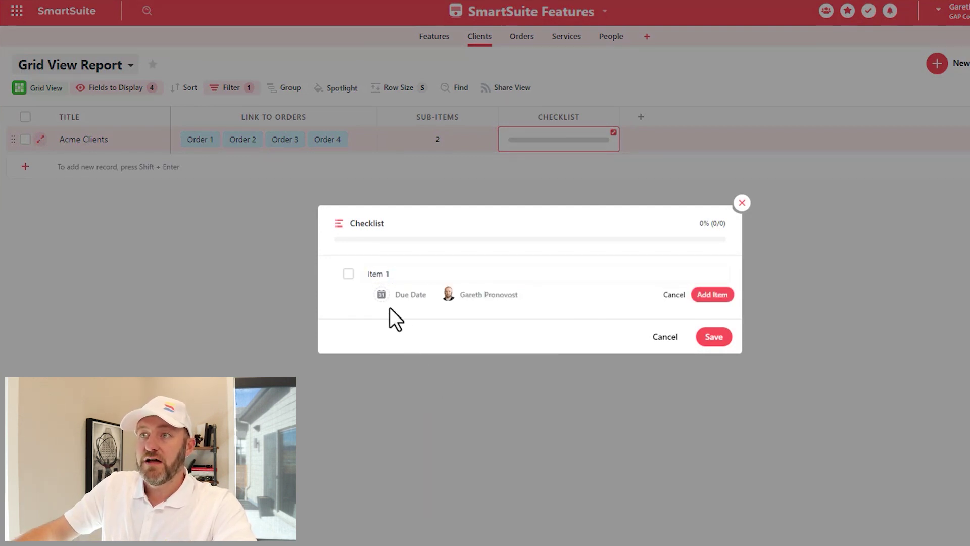
{"action": "left_click", "coordinate": [383, 297]}
{"action": "left_click", "coordinate": [462, 386]}
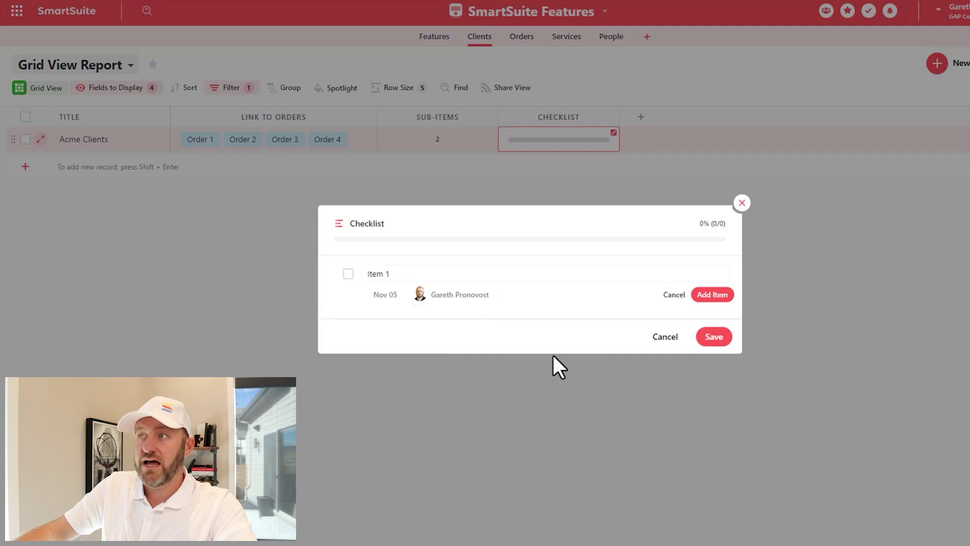
{"action": "left_click", "coordinate": [712, 336]}
Step: Add checklist 'Item 2', assigned to the same team member, due Nov 6
{"action": "left_click", "coordinate": [547, 147]}
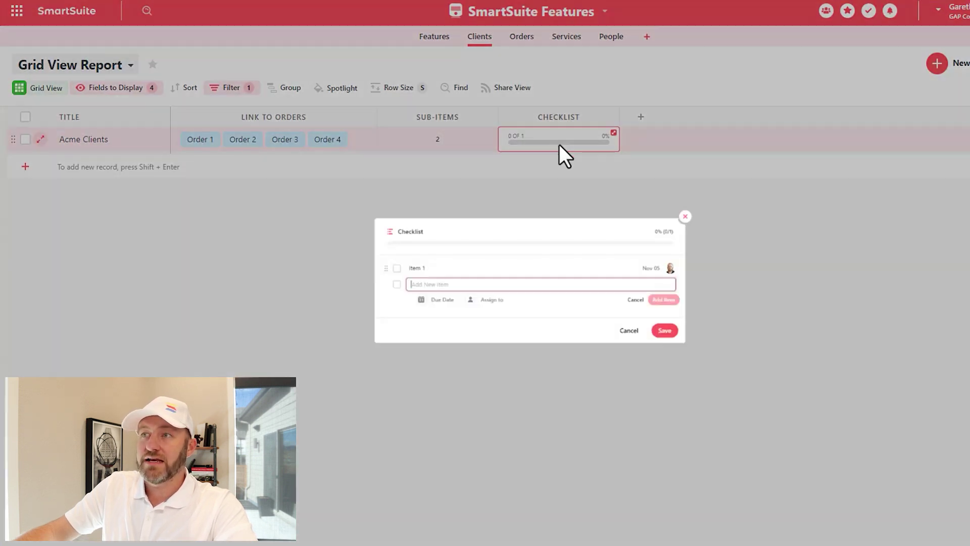
{"action": "type", "text": "Item 2"}
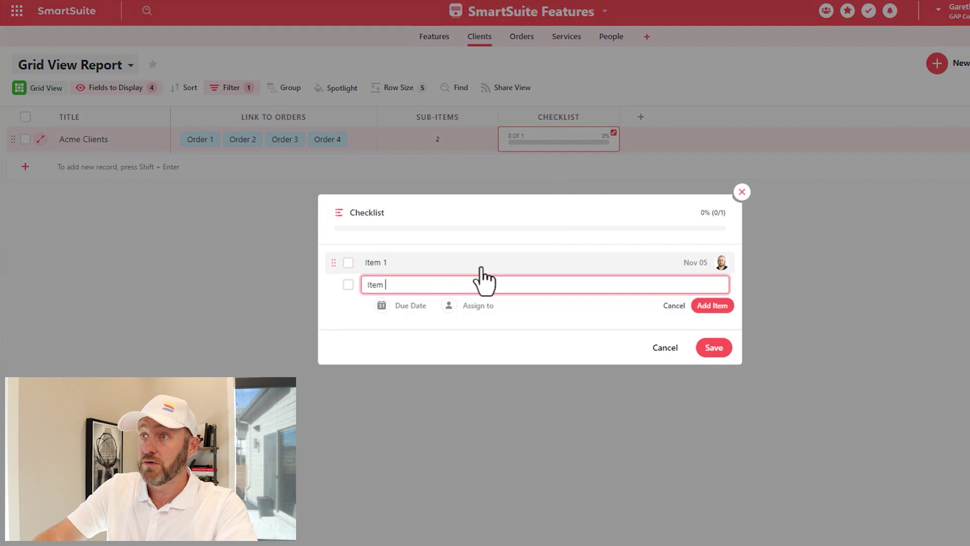
{"action": "left_click", "coordinate": [449, 305]}
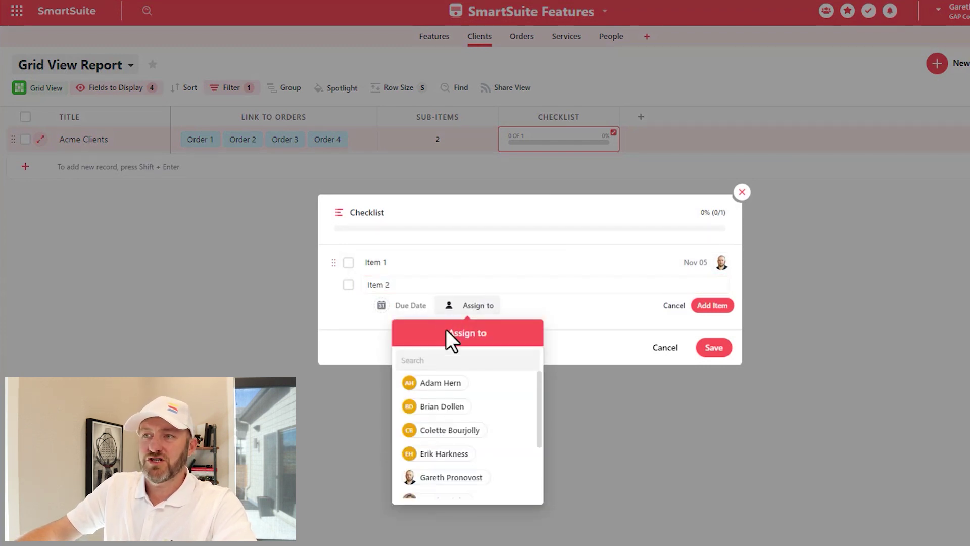
{"action": "type", "text": "ga"}
{"action": "left_click", "coordinate": [447, 389]}
{"action": "left_click", "coordinate": [388, 314]}
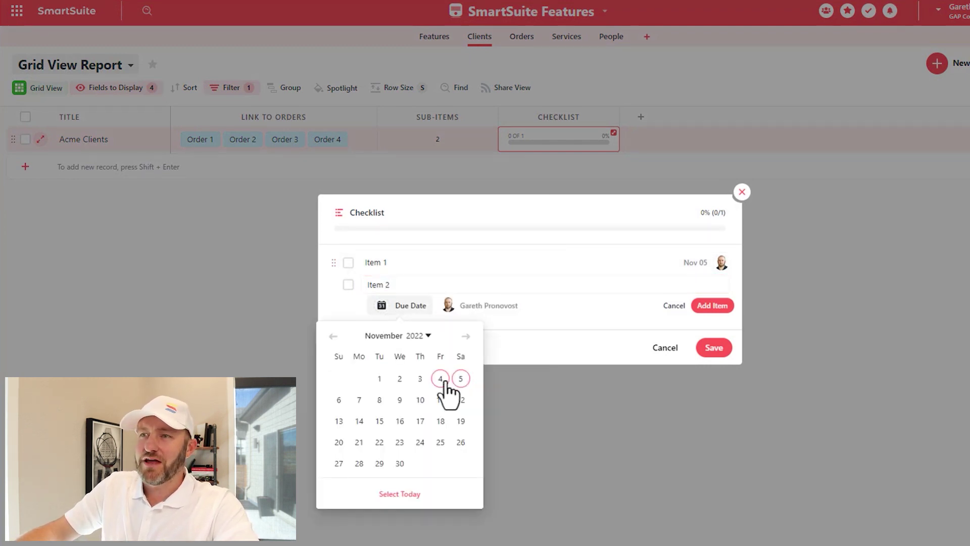
{"action": "left_click", "coordinate": [337, 398]}
{"action": "left_click", "coordinate": [713, 348]}
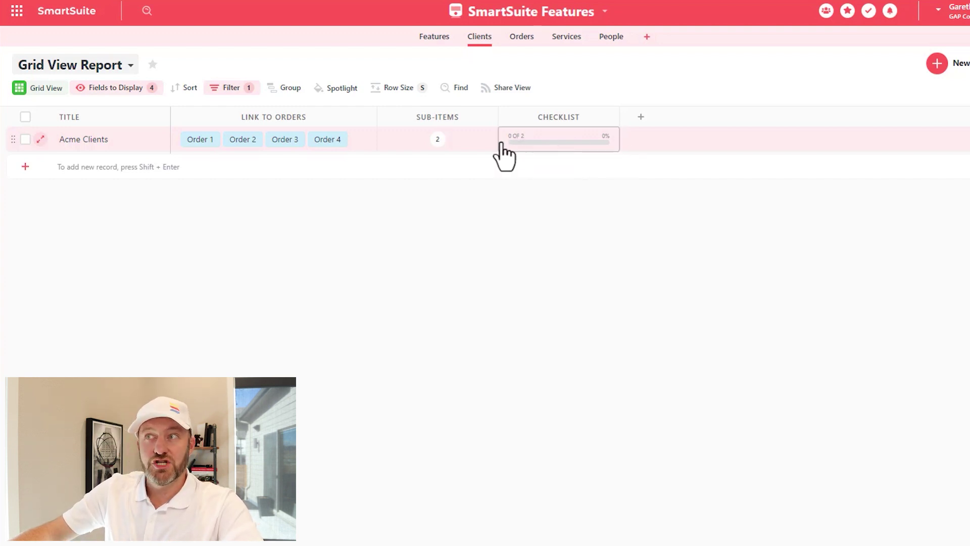
Step: Tick Item 1 and then Item 2 in Acme Clients' checklist, saving after each
{"action": "left_click", "coordinate": [589, 145]}
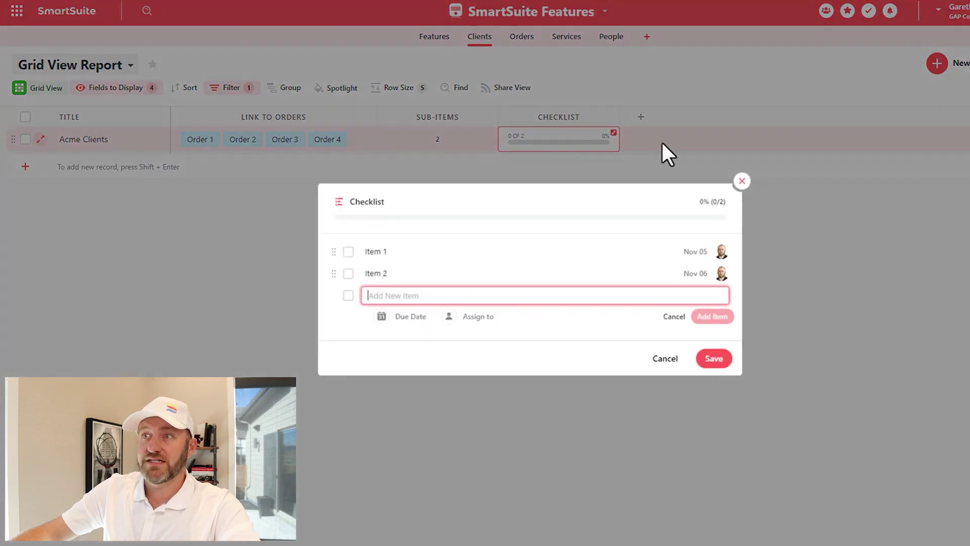
{"action": "left_click", "coordinate": [348, 251]}
{"action": "left_click", "coordinate": [714, 358]}
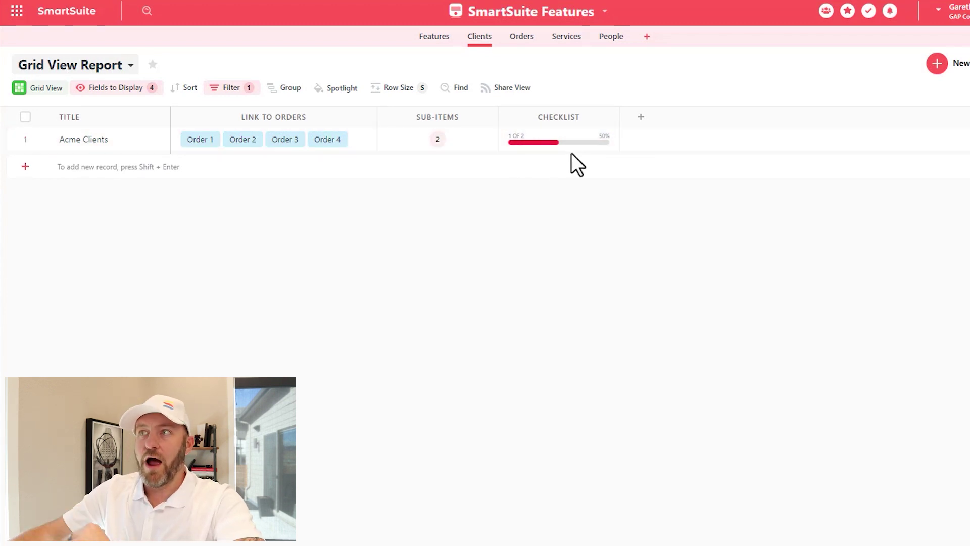
{"action": "left_click", "coordinate": [583, 147]}
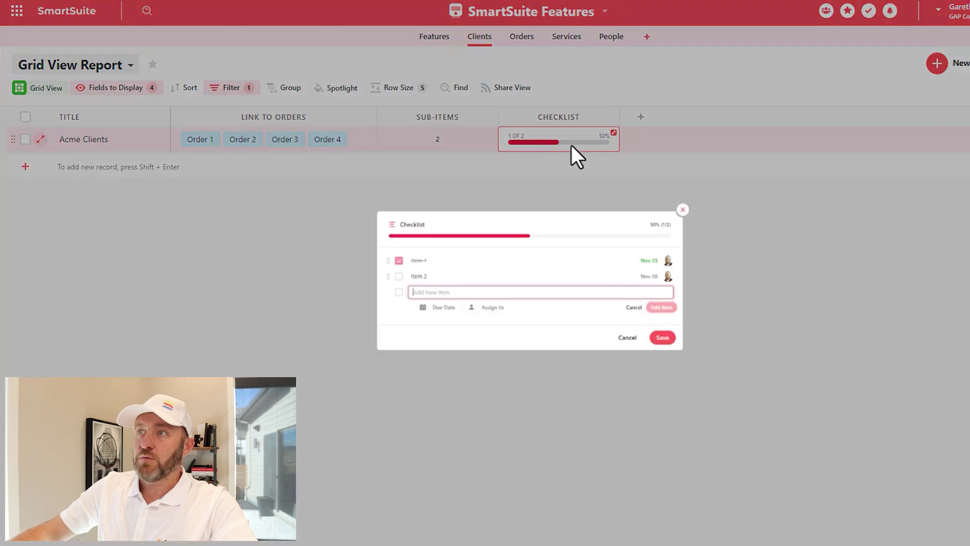
{"action": "left_click", "coordinate": [348, 283]}
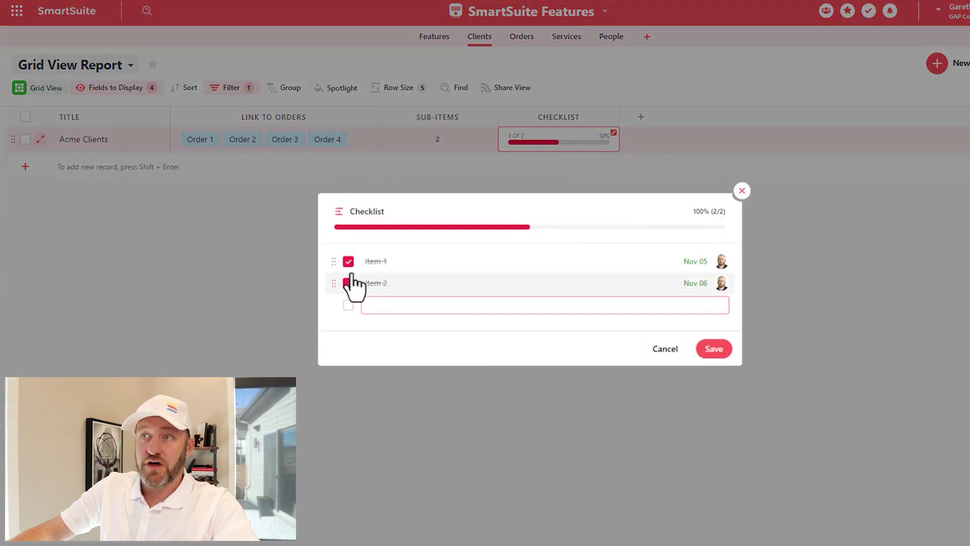
{"action": "left_click", "coordinate": [699, 352]}
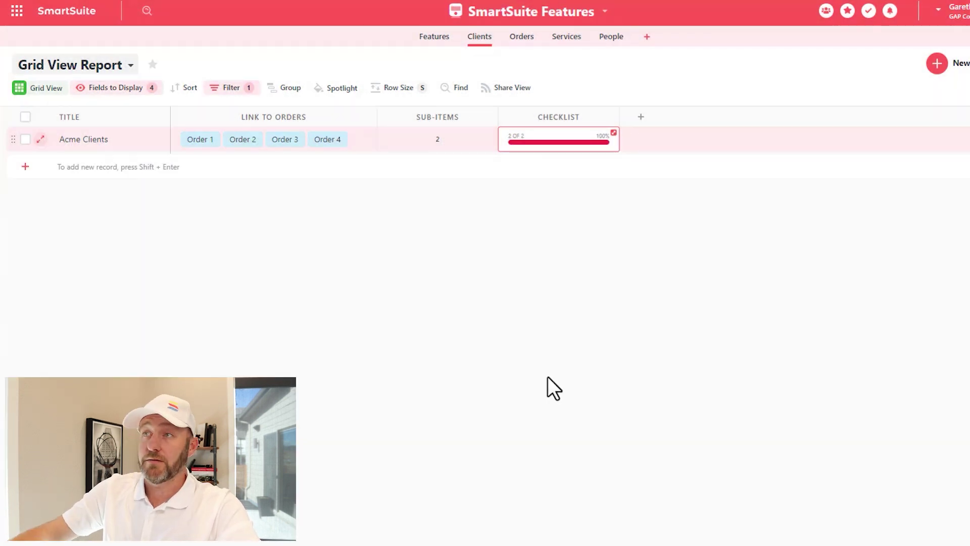